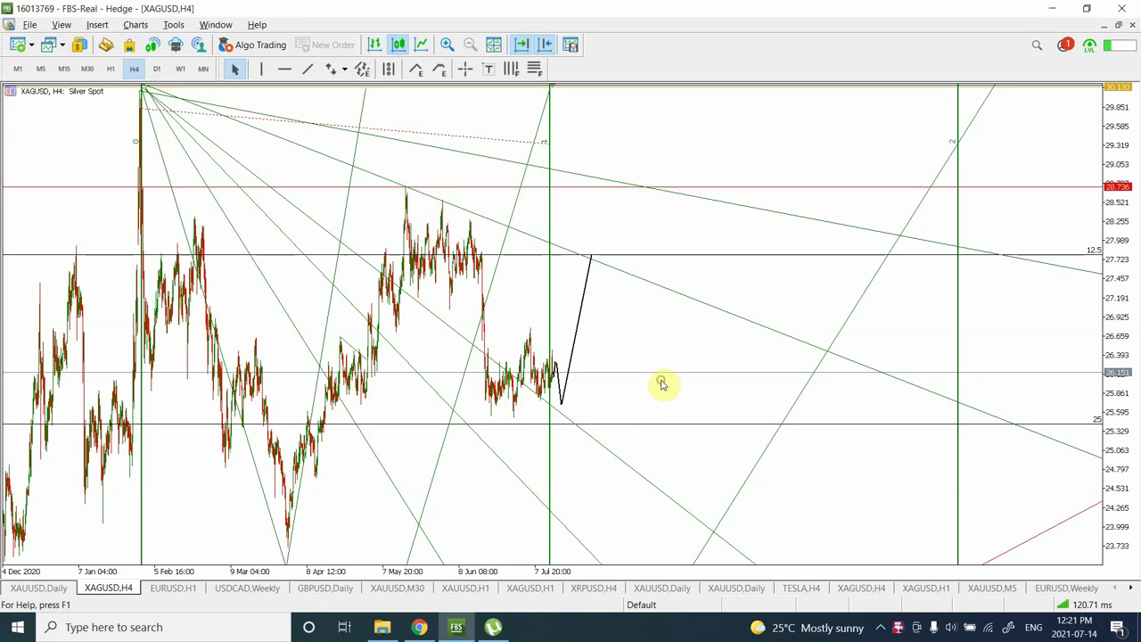
Switch to the XAUUSD Daily chart showing the Elliott wave labels and projected path toward 1609
left_click(47, 590)
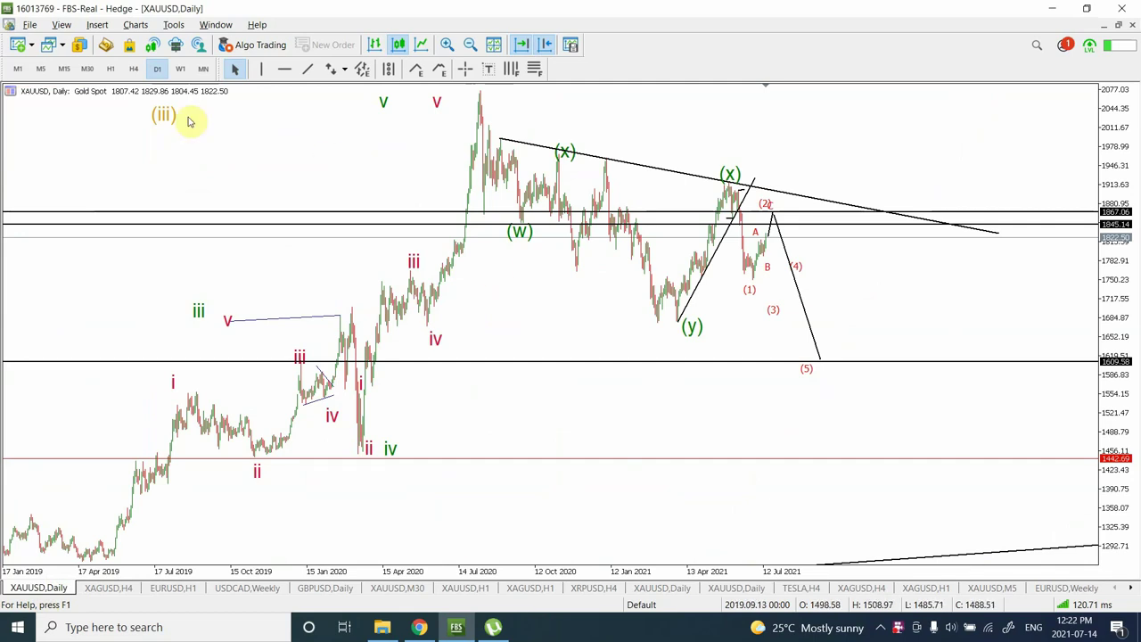
Switch the gold chart to the H4 timeframe to review the A, B and (1)–(4) projection
left_click(135, 70)
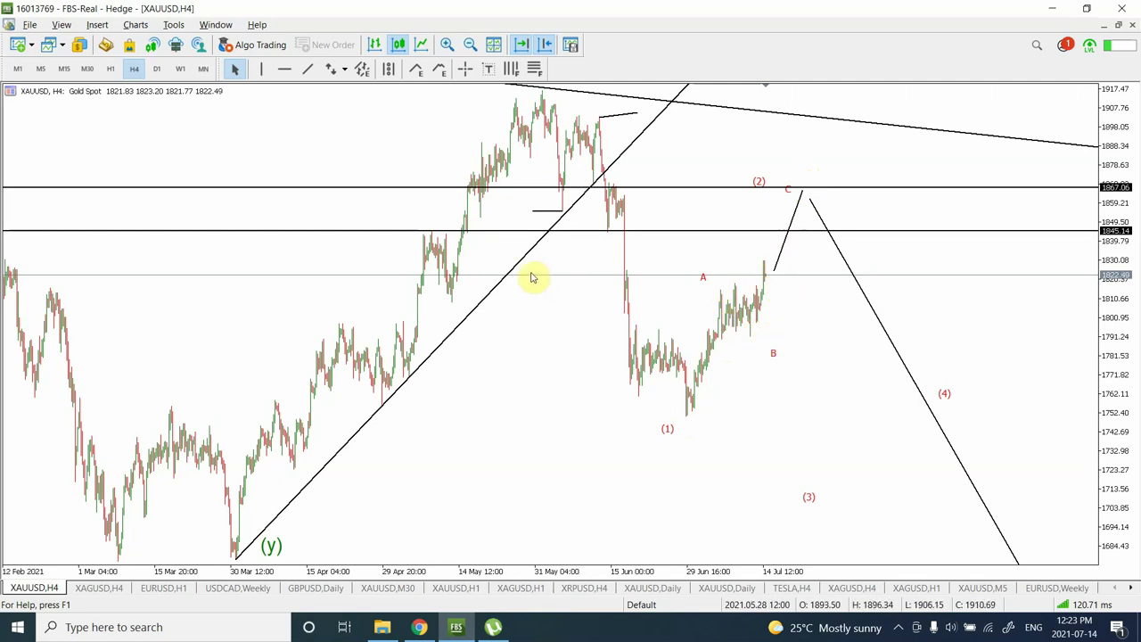
View a zoomed-out M15 gold chart, then change to the M30 timeframe
left_click(66, 70)
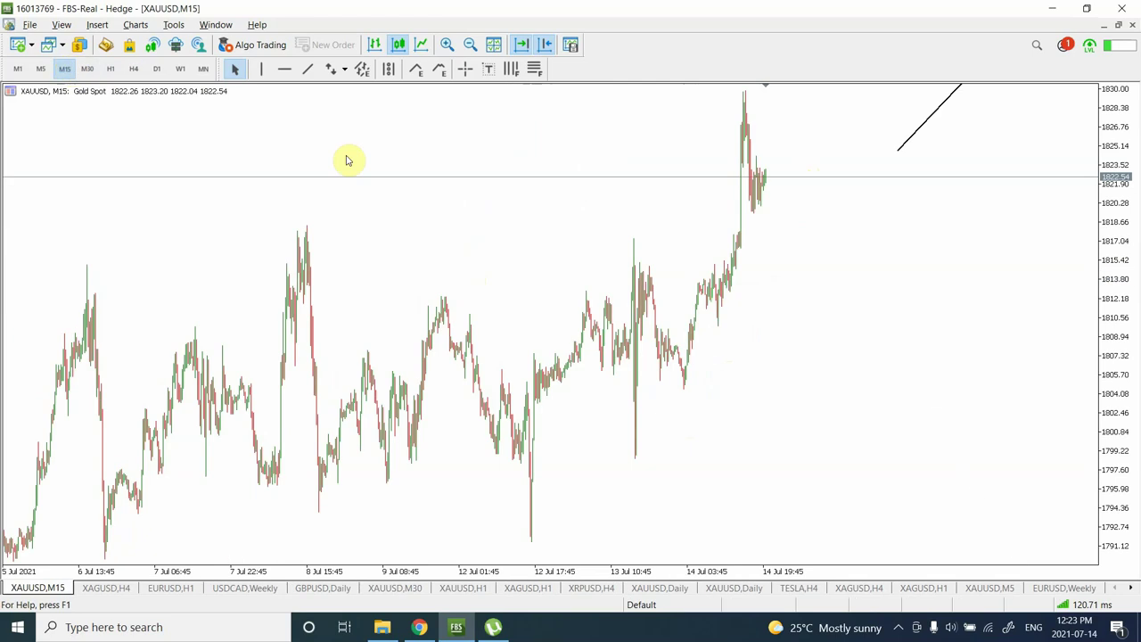
left_click(470, 45)
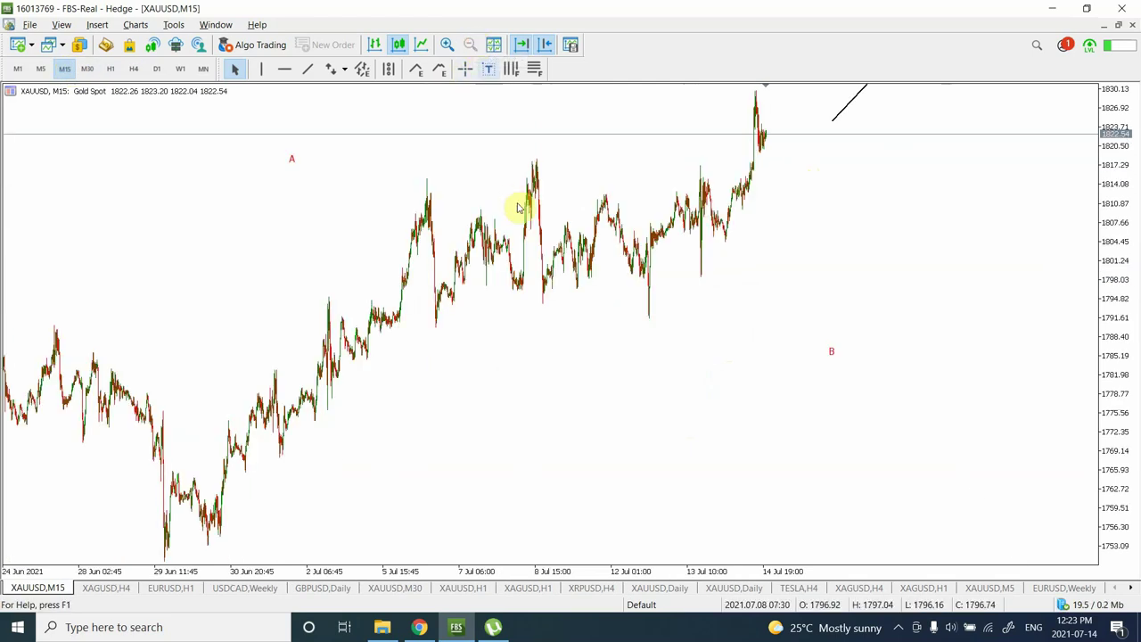
left_click(88, 69)
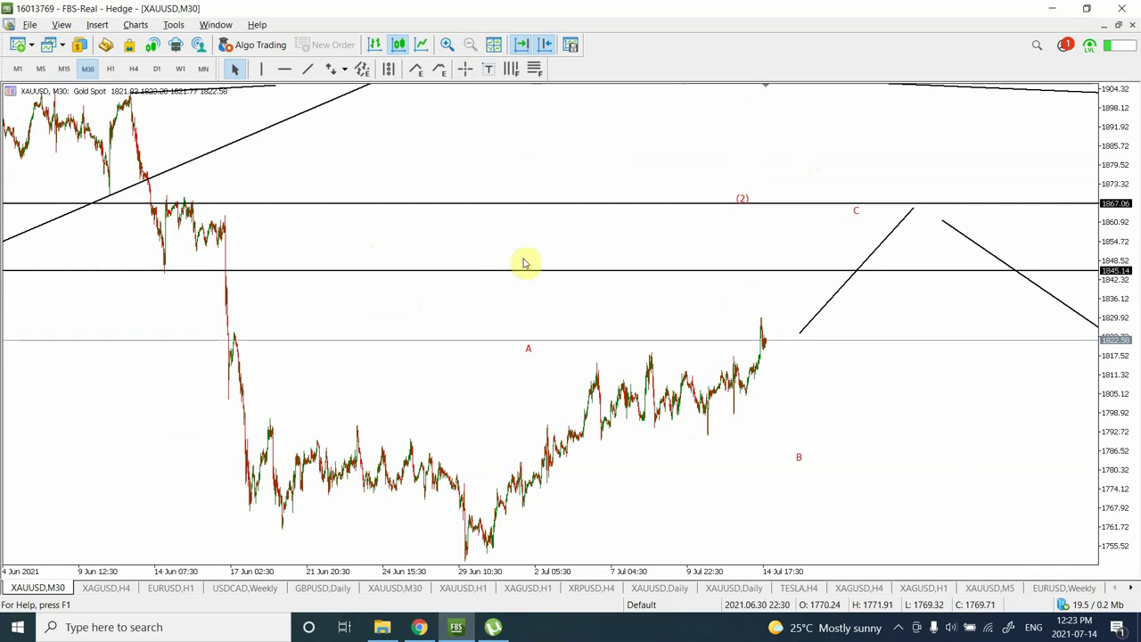
Place a horizontal support line at 1794.42, then move to the M15 timeframe
left_click(286, 70)
left_click_drag(405, 401, 406, 430)
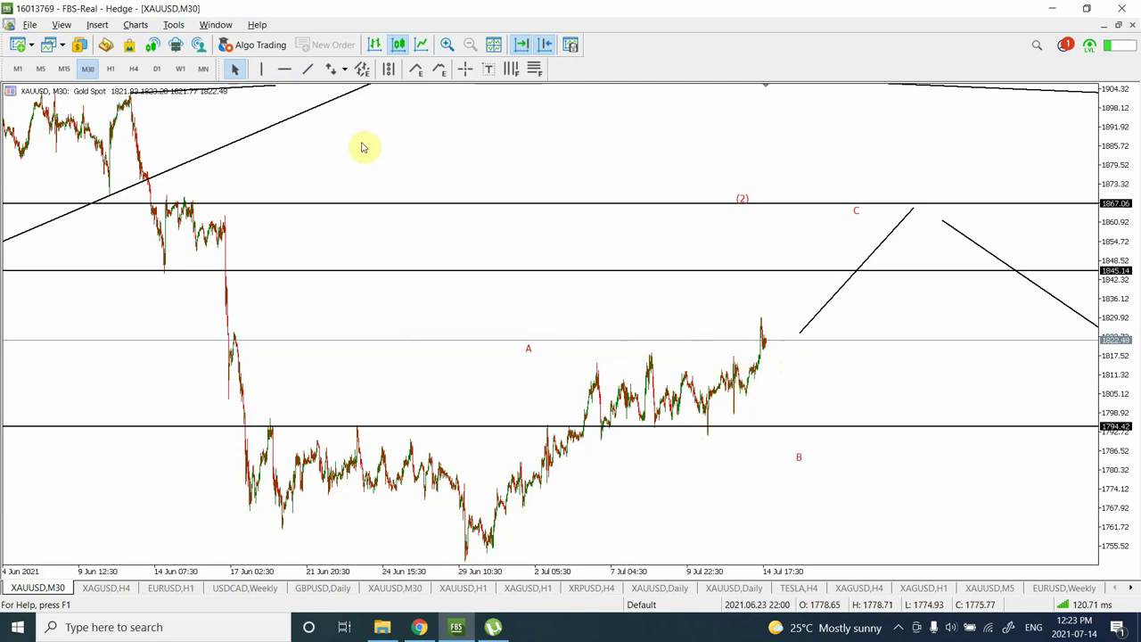
left_click(64, 70)
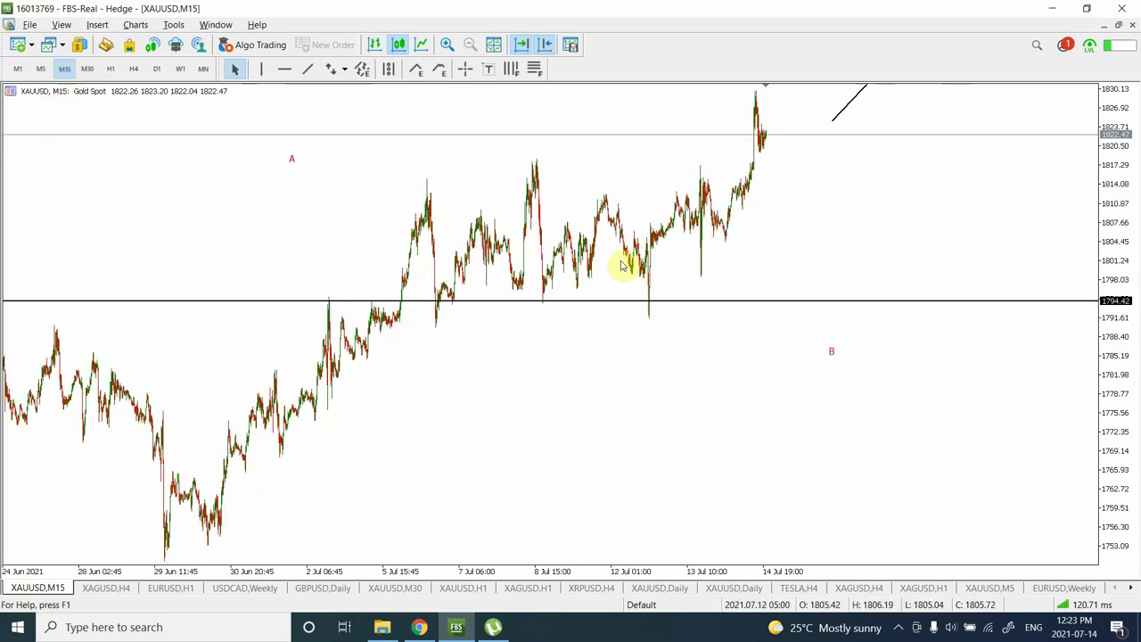
Start a trend line from the latest candles and compress the price scale to fit more levels
left_click(303, 69)
left_click_drag(768, 141, 772, 89)
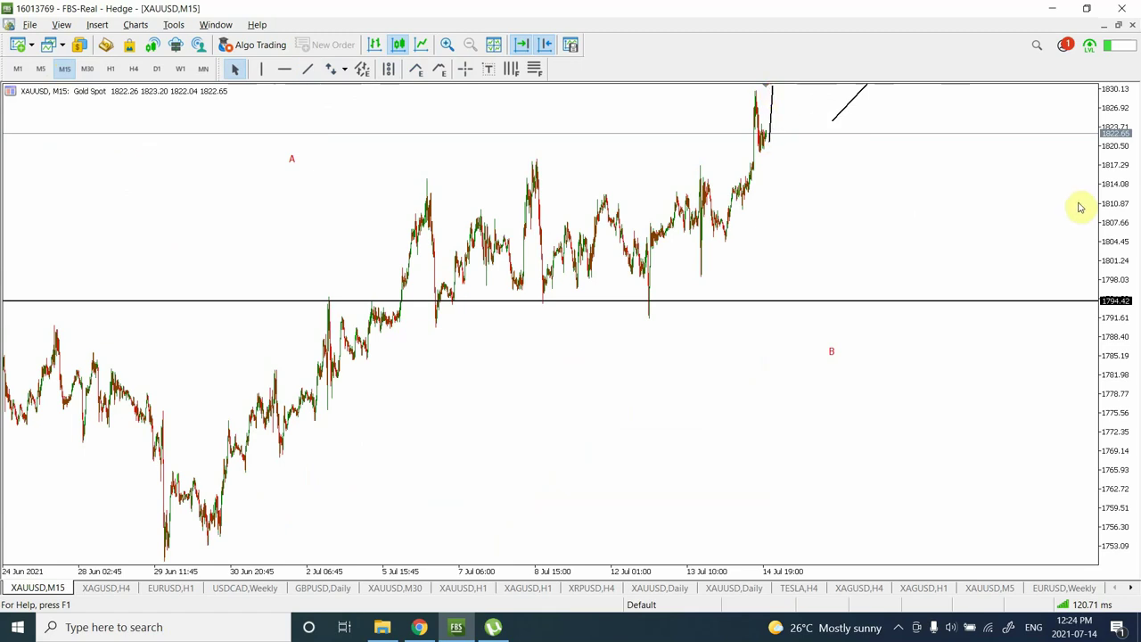
left_click_drag(1132, 185, 1118, 243)
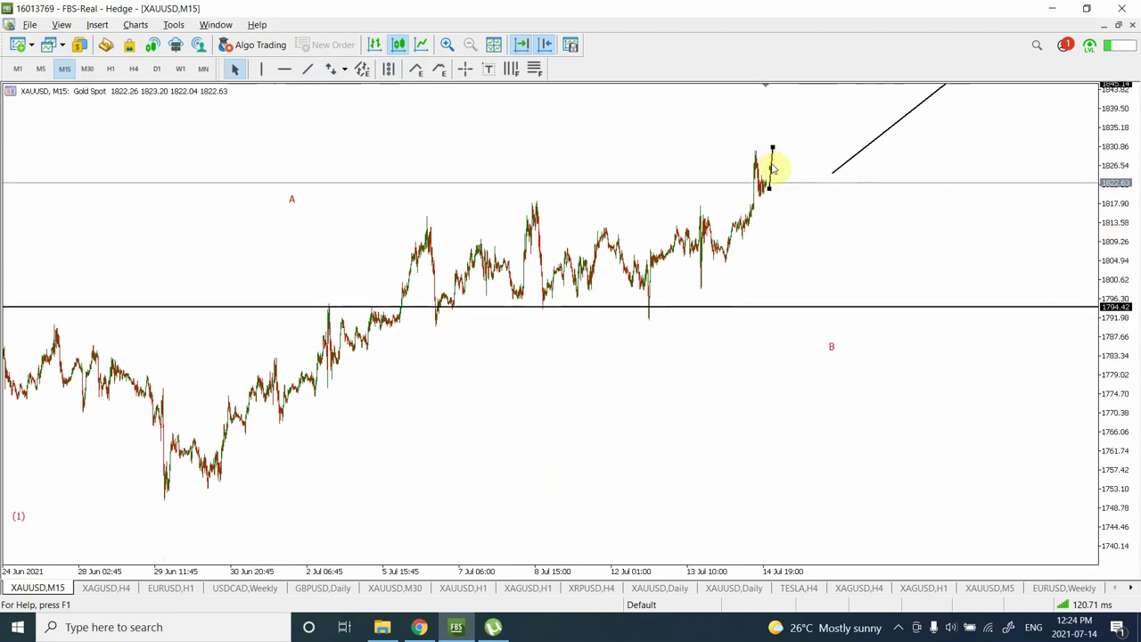
left_click_drag(772, 148, 773, 147)
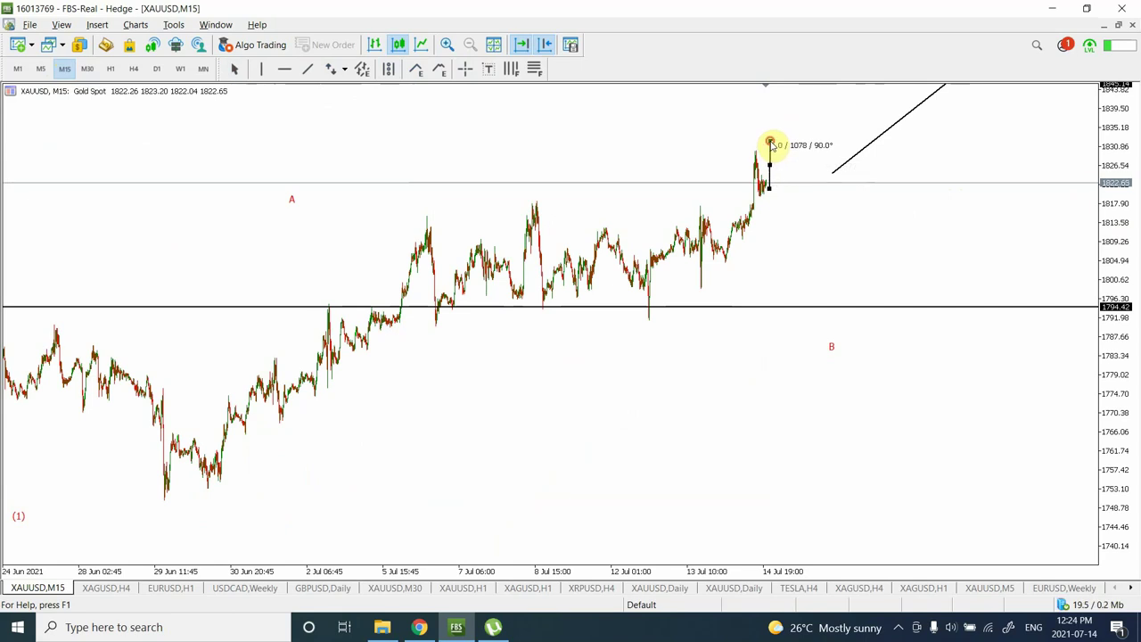
Draw a trend line dropping from the ~1831 high to 1794.42, then return to M30
left_click(308, 69)
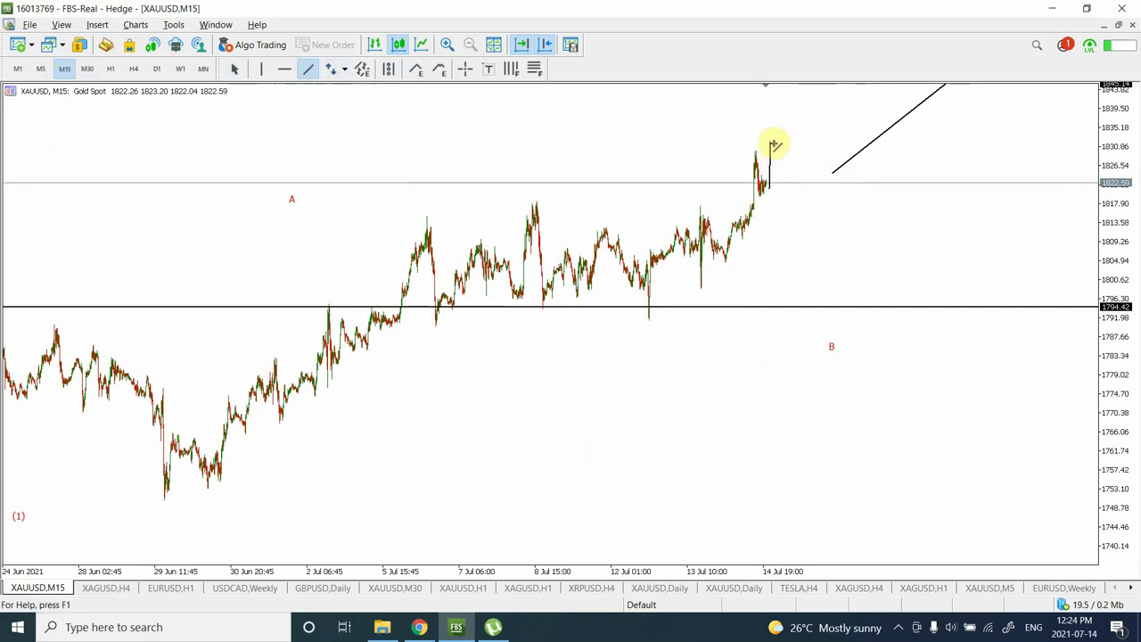
left_click_drag(772, 143, 789, 308)
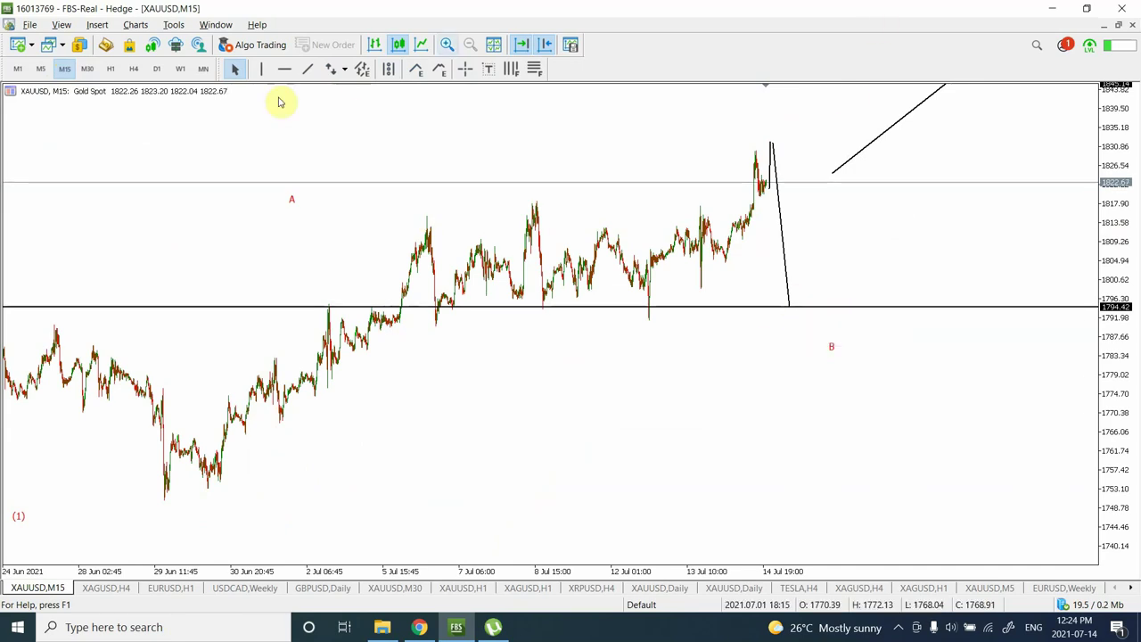
left_click(88, 70)
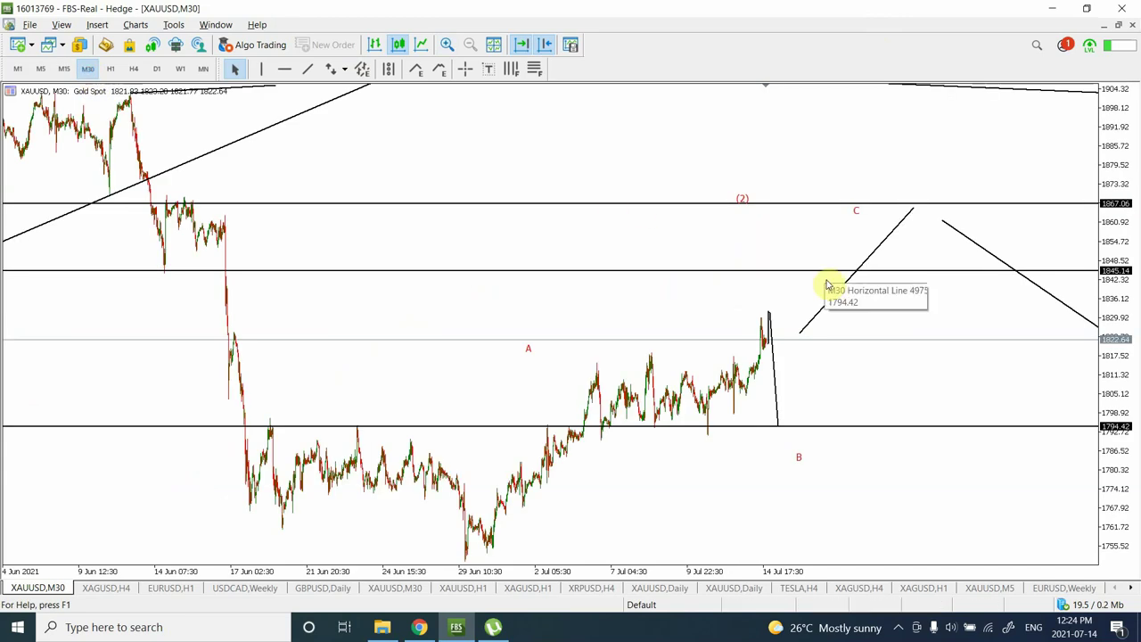
Move the rising projection line to start at the drop's end near 1794 and reach C near 1867
left_click(808, 335)
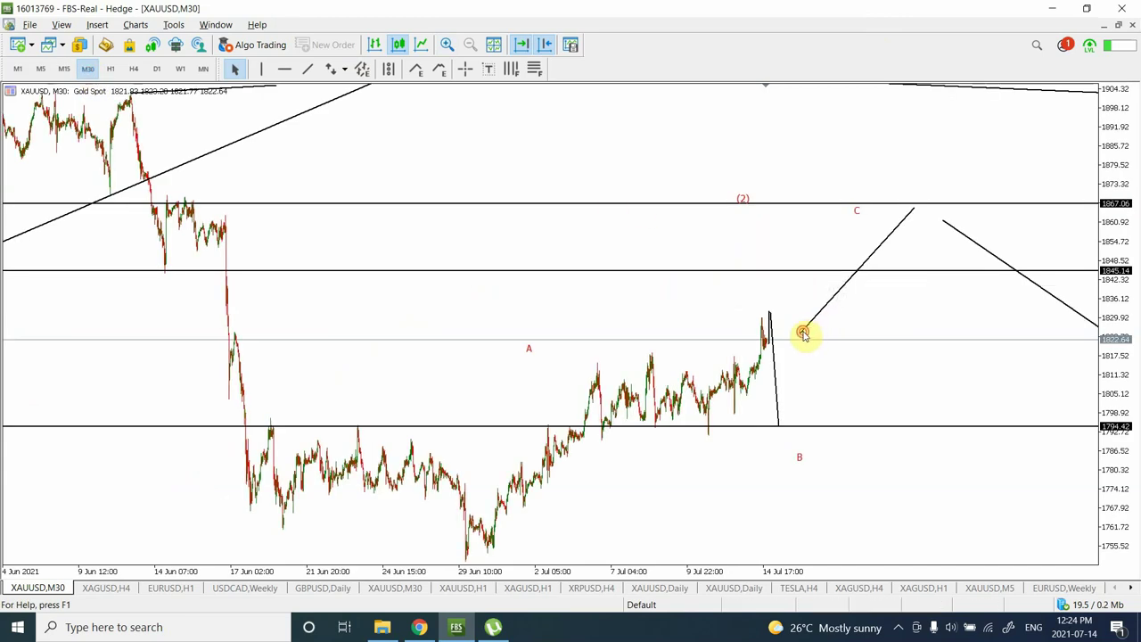
left_click_drag(859, 272, 838, 362)
left_click_drag(893, 302, 875, 211)
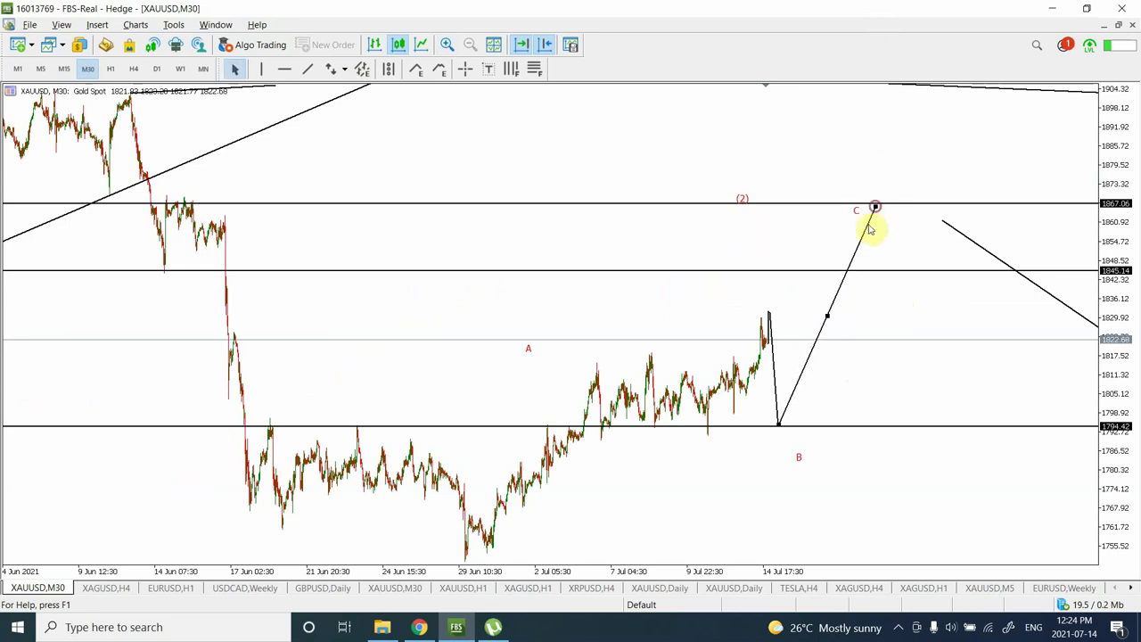
left_click(853, 262)
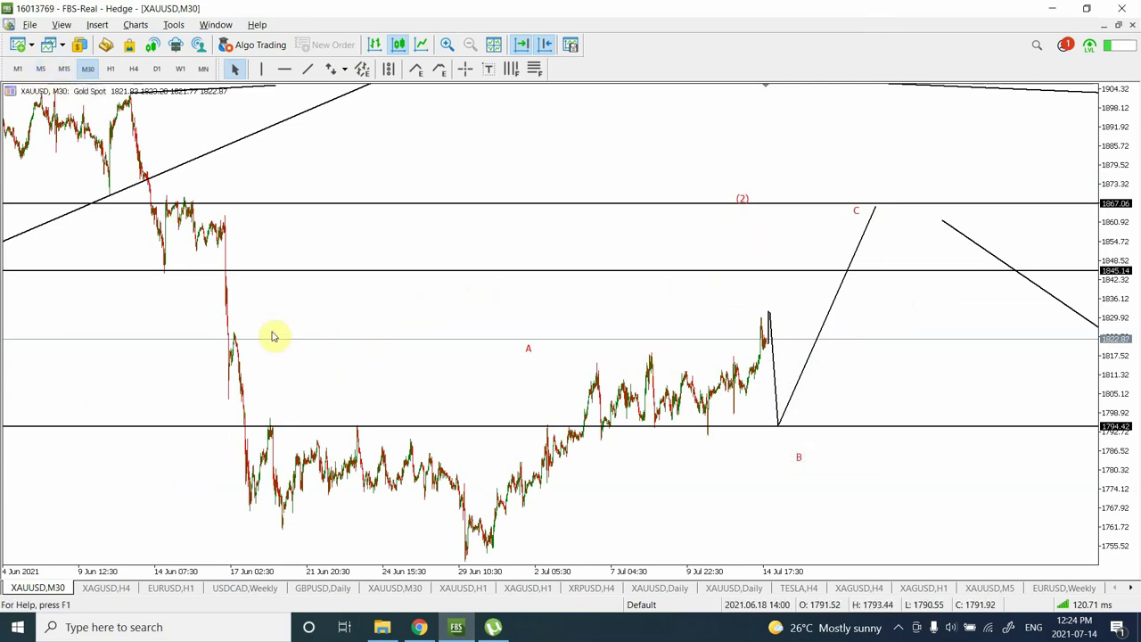
Delete the 1794.42 line; draw trend lines along the early-July lows and from the mid-June high
double_click(656, 430)
key("Delete")
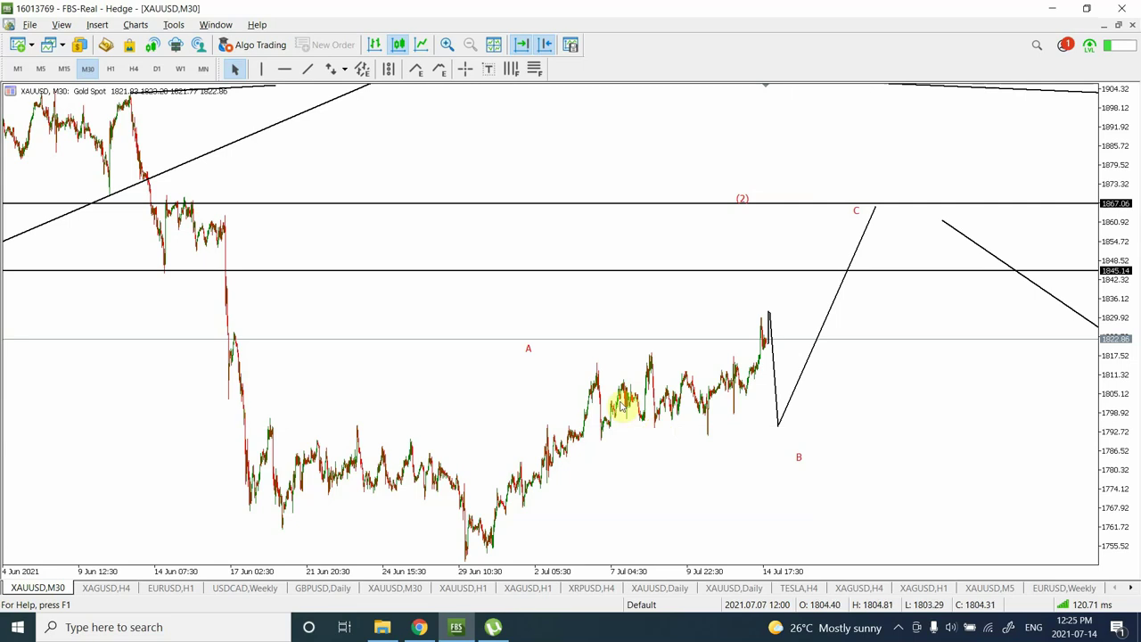
left_click(304, 69)
left_click_drag(600, 439, 871, 431)
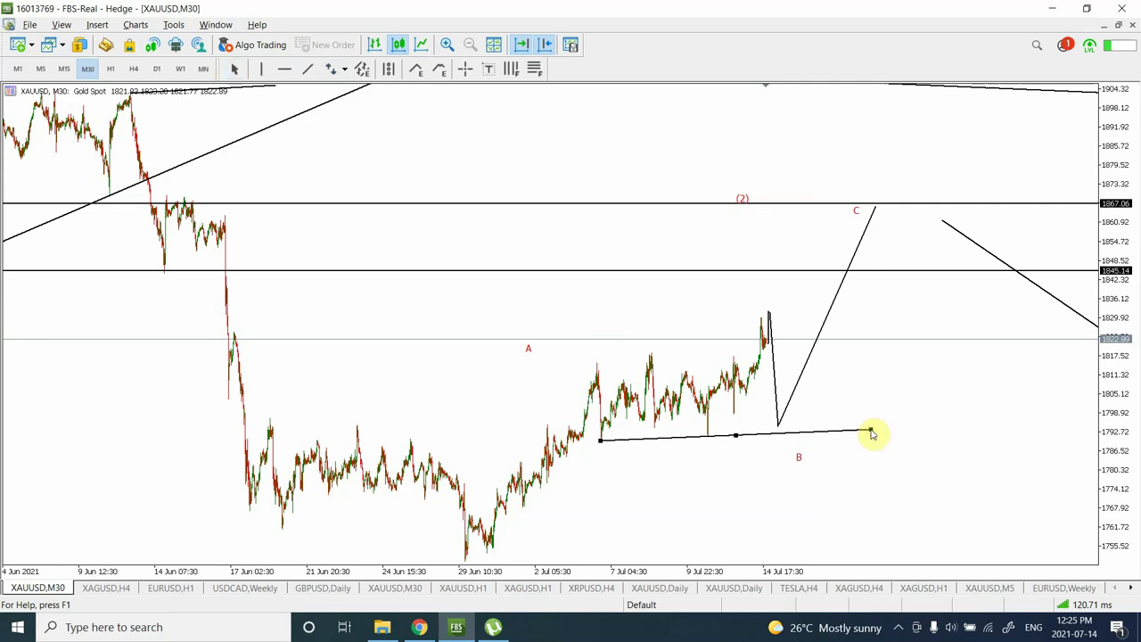
left_click(781, 433)
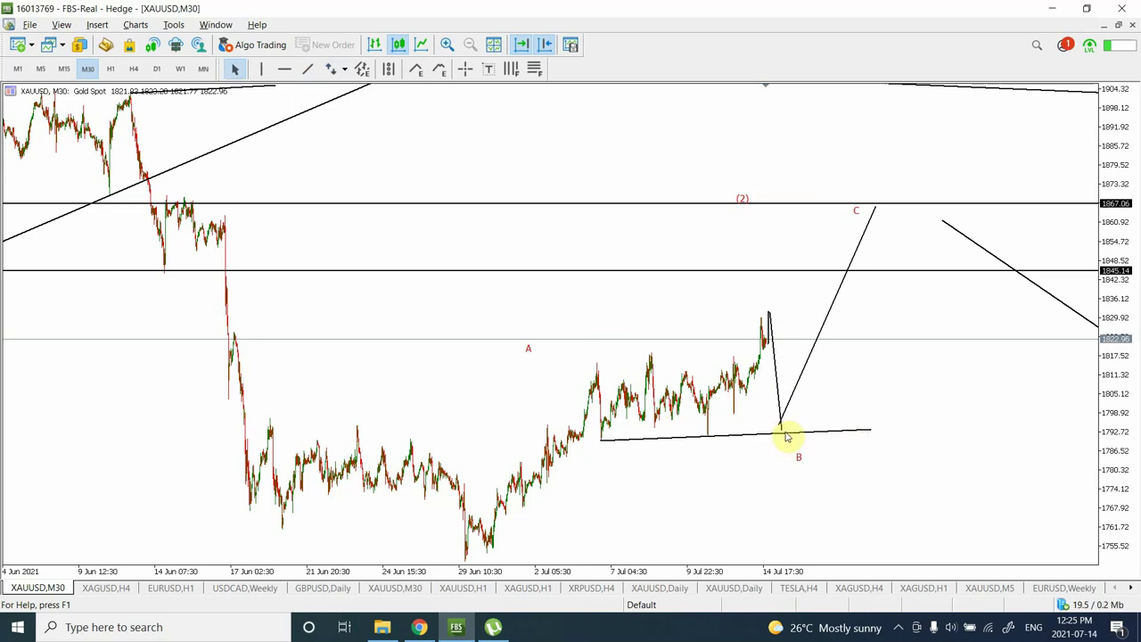
left_click(304, 70)
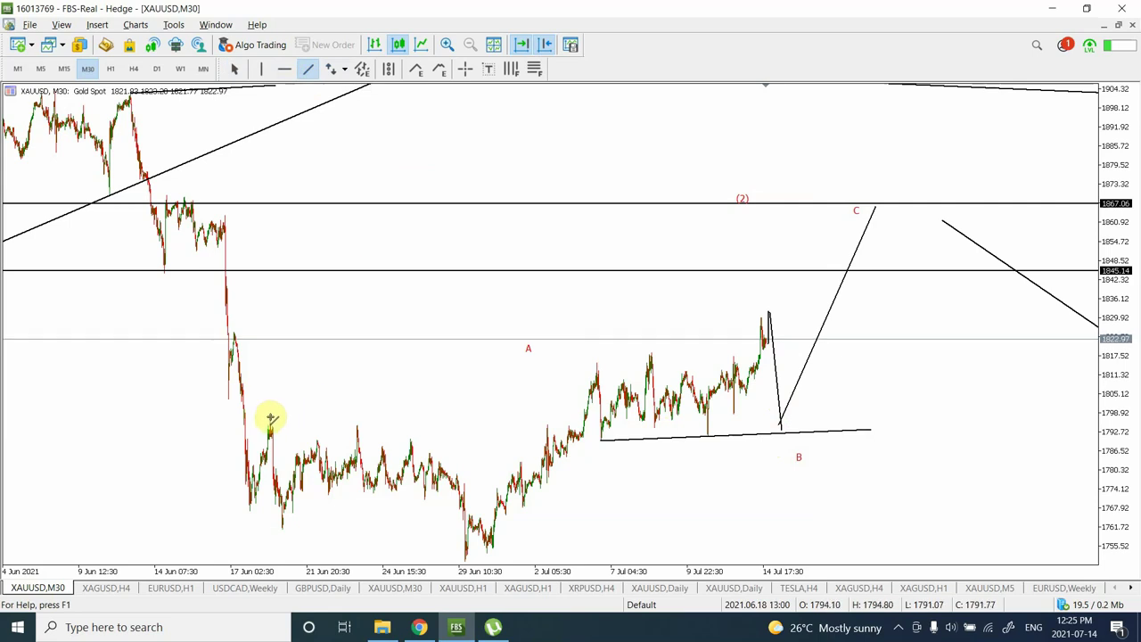
left_click_drag(271, 416, 916, 467)
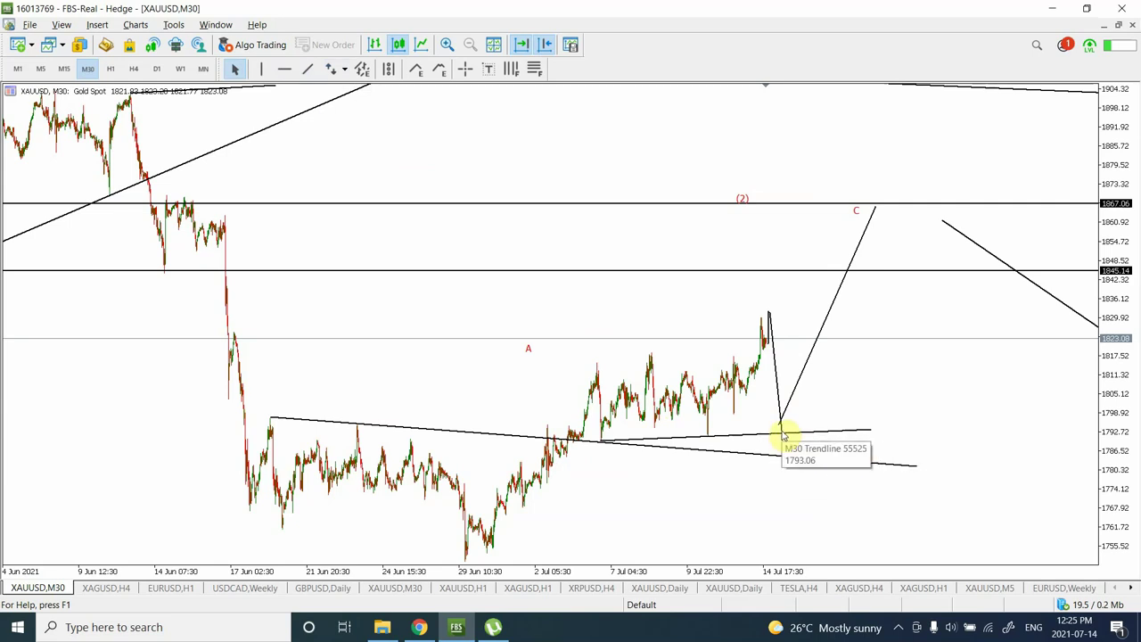
Move the price path's low onto the lows trendline near 1793 and point C to 1867, then view H1
left_click(784, 421)
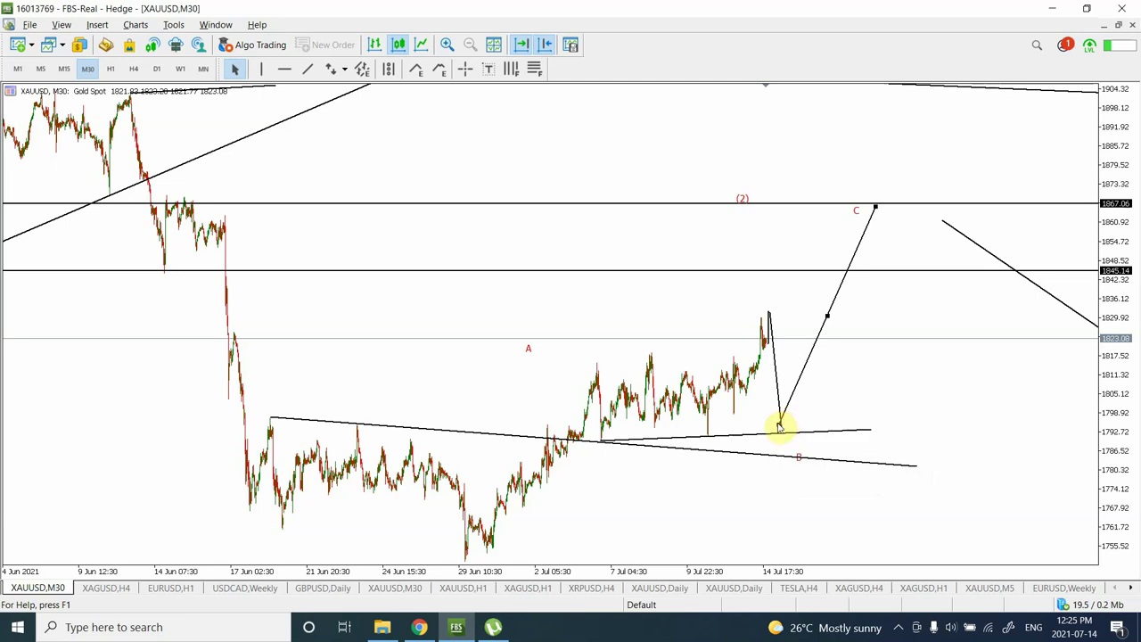
left_click_drag(777, 425, 786, 435)
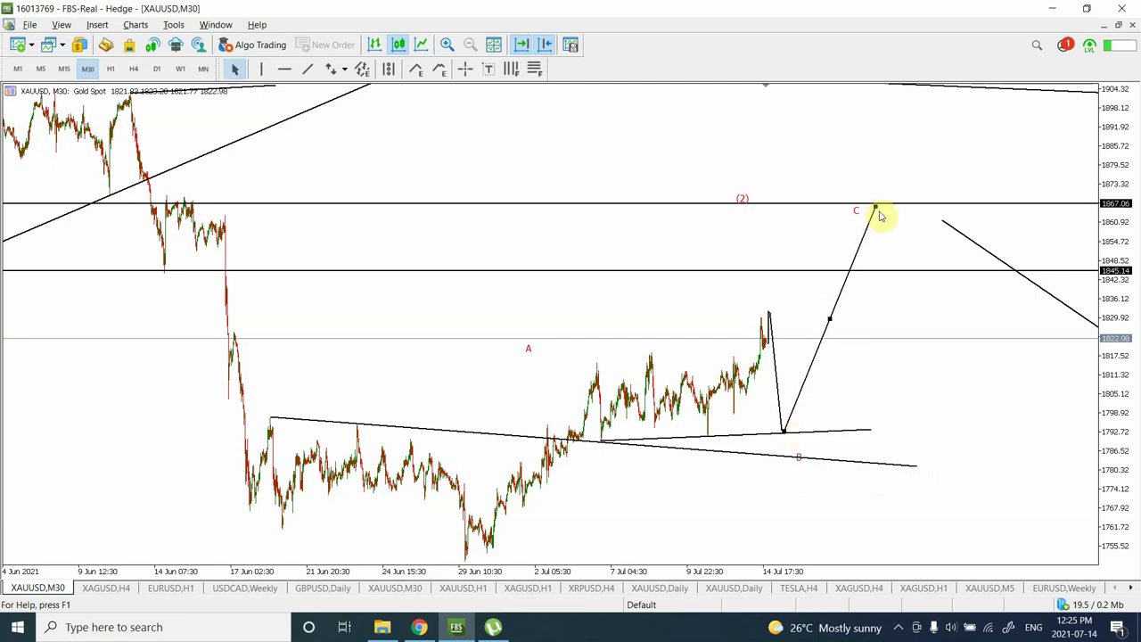
left_click_drag(876, 212, 852, 211)
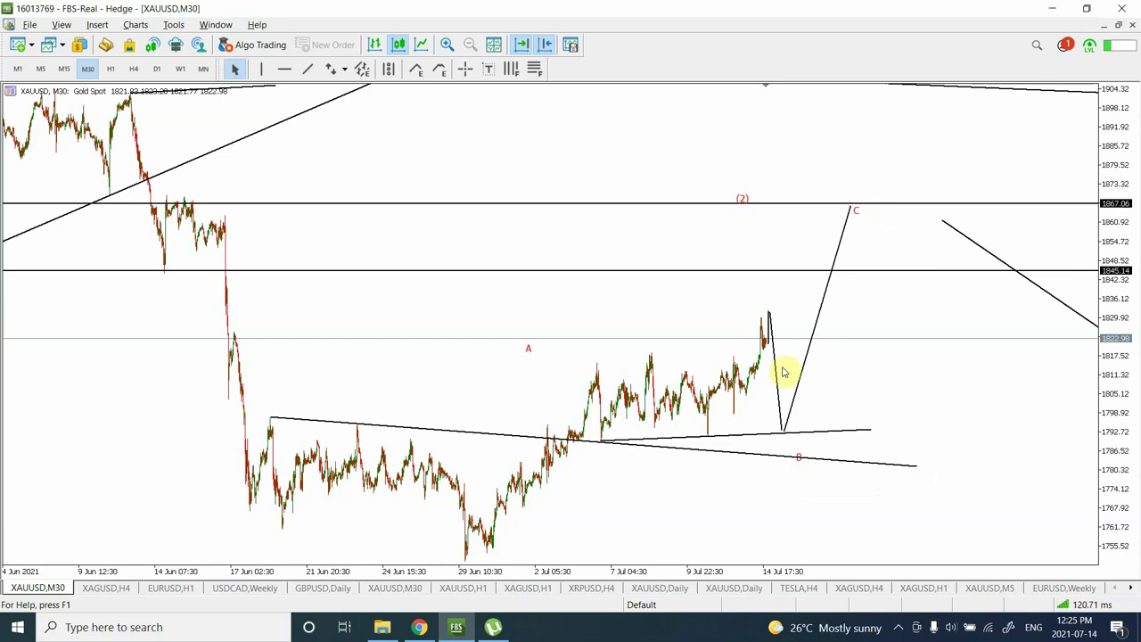
left_click(368, 218)
left_click(111, 69)
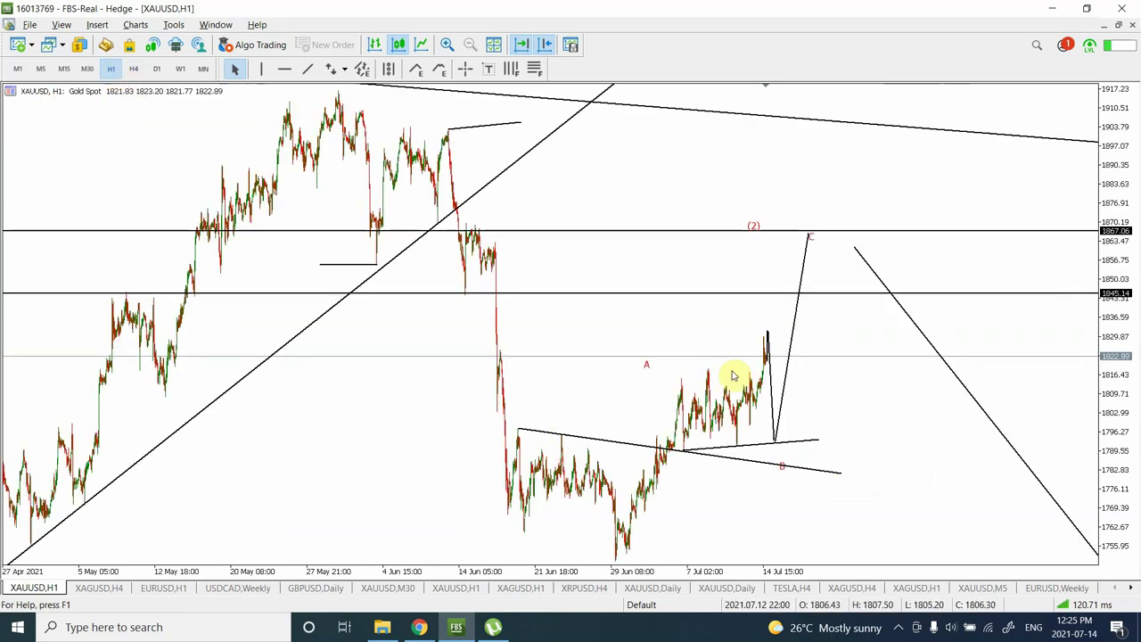
Compare the wave count on H4 and a zoomed-in D1 chart, ending back on H4
left_click(135, 68)
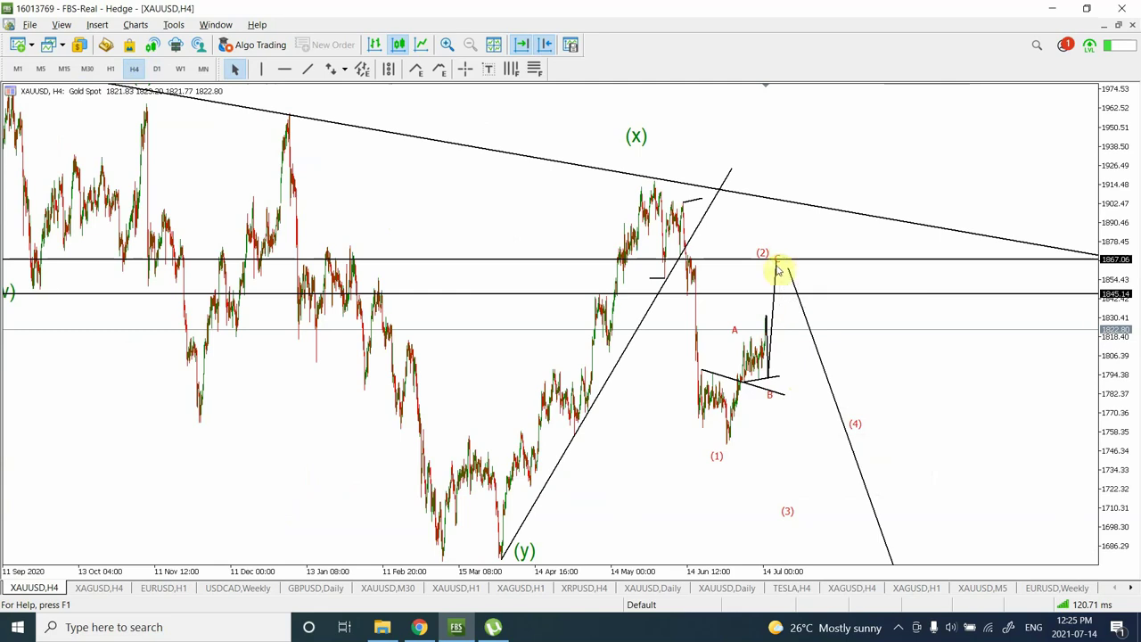
left_click(157, 70)
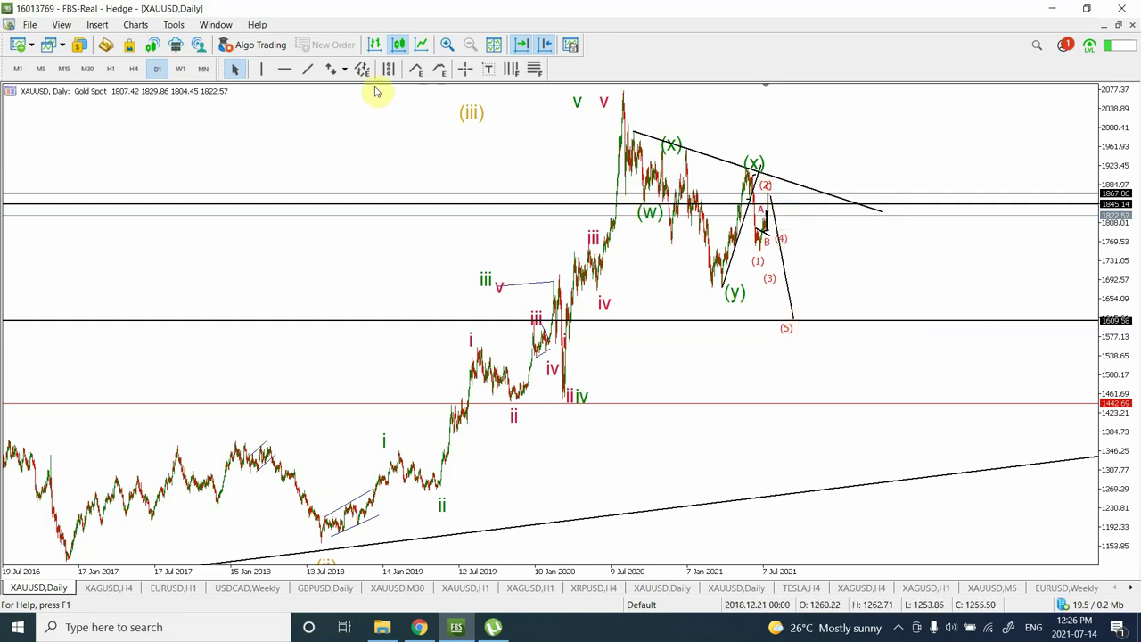
left_click(447, 47)
left_click(447, 48)
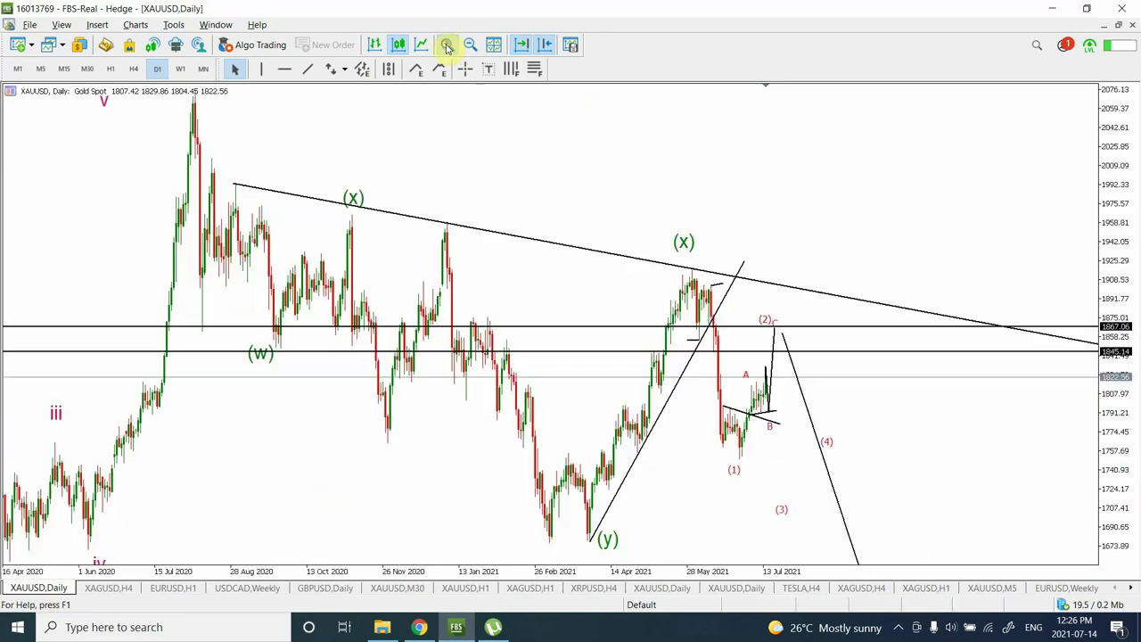
left_click(133, 69)
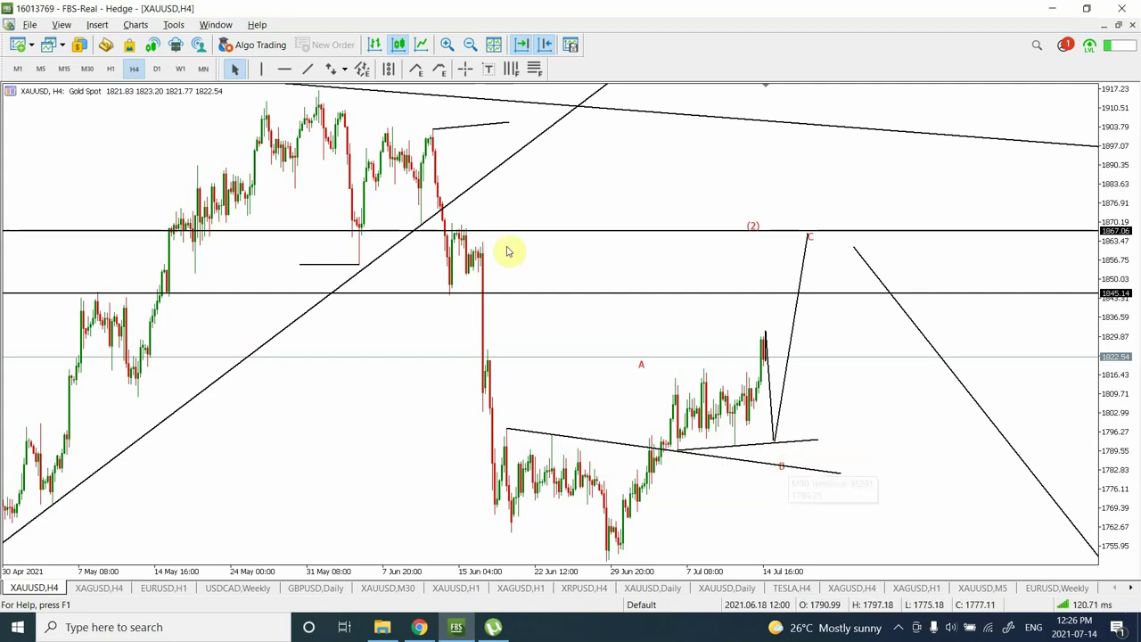
Draw a Fibonacci retracement from the late-May high to the June low, then view M15
left_click(469, 47)
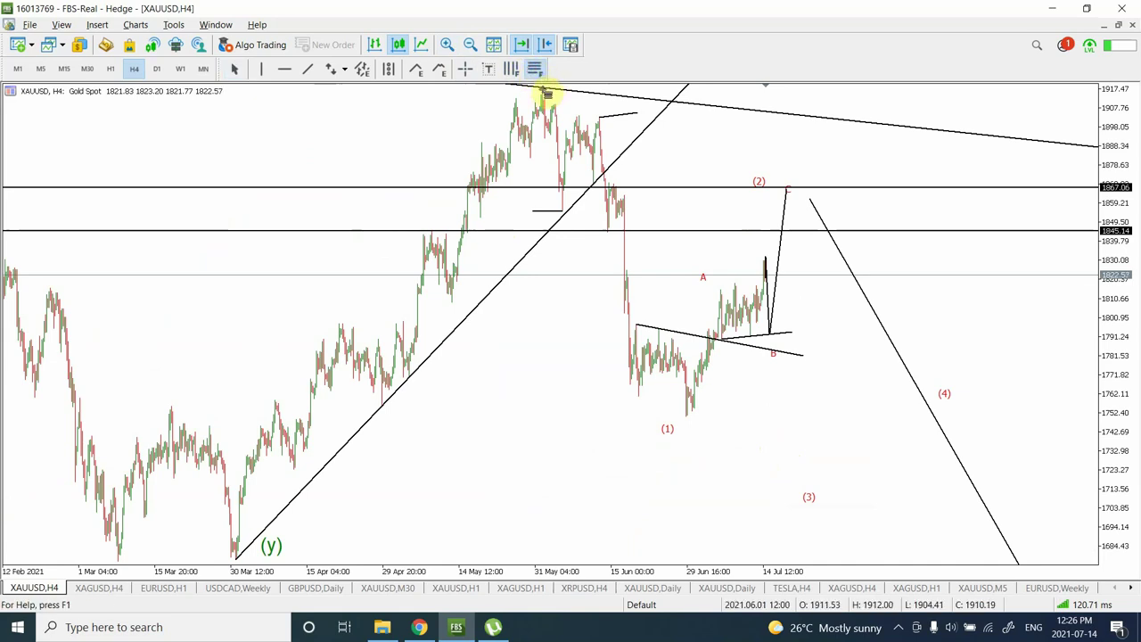
left_click_drag(543, 89, 966, 419)
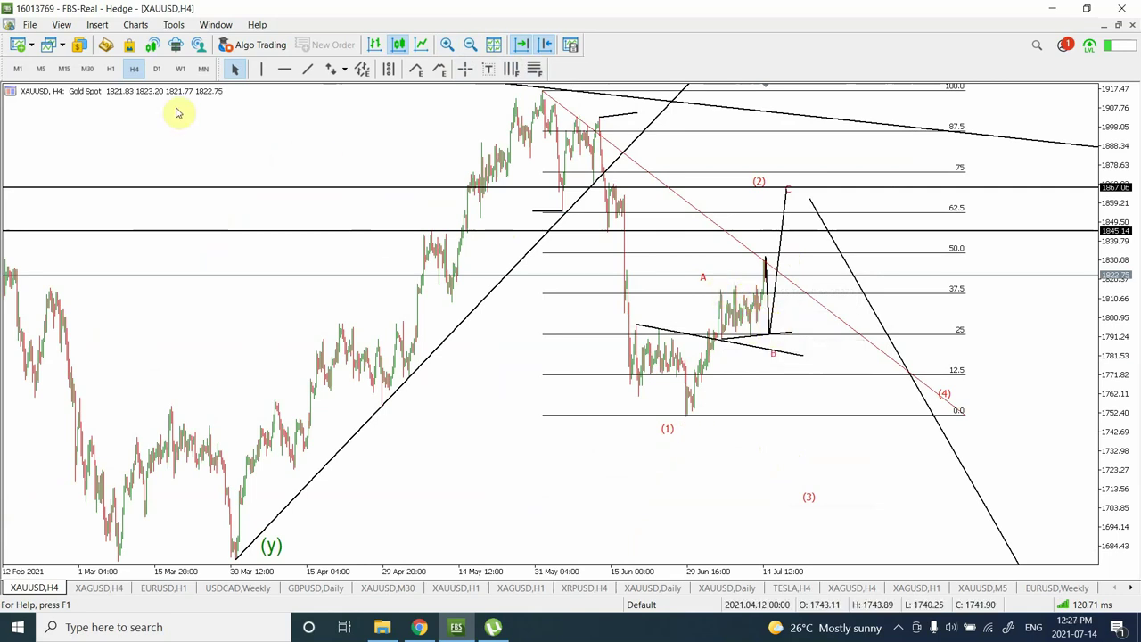
left_click(65, 68)
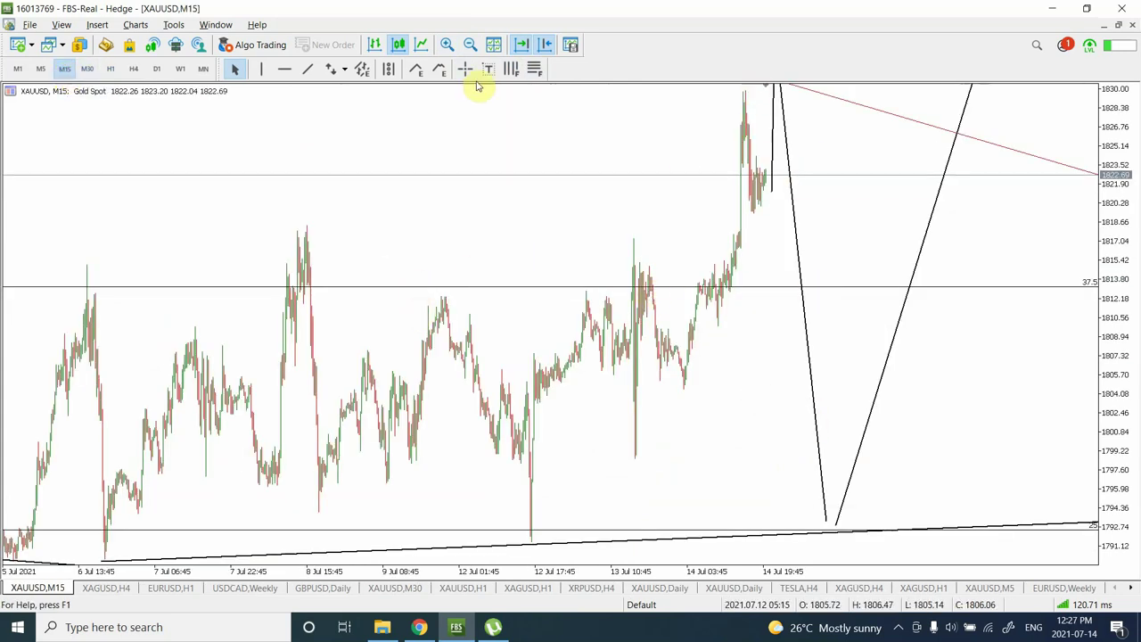
Zoom out on the M15 gold chart, then bring up the XAGUSD H4 silver chart
left_click(473, 46)
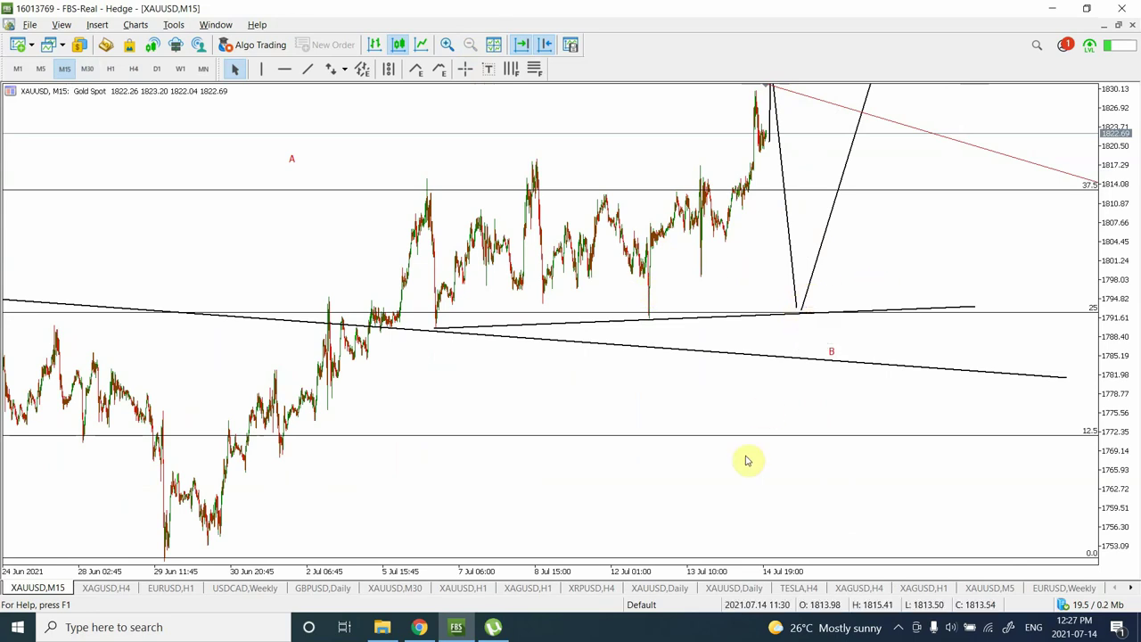
left_click(107, 588)
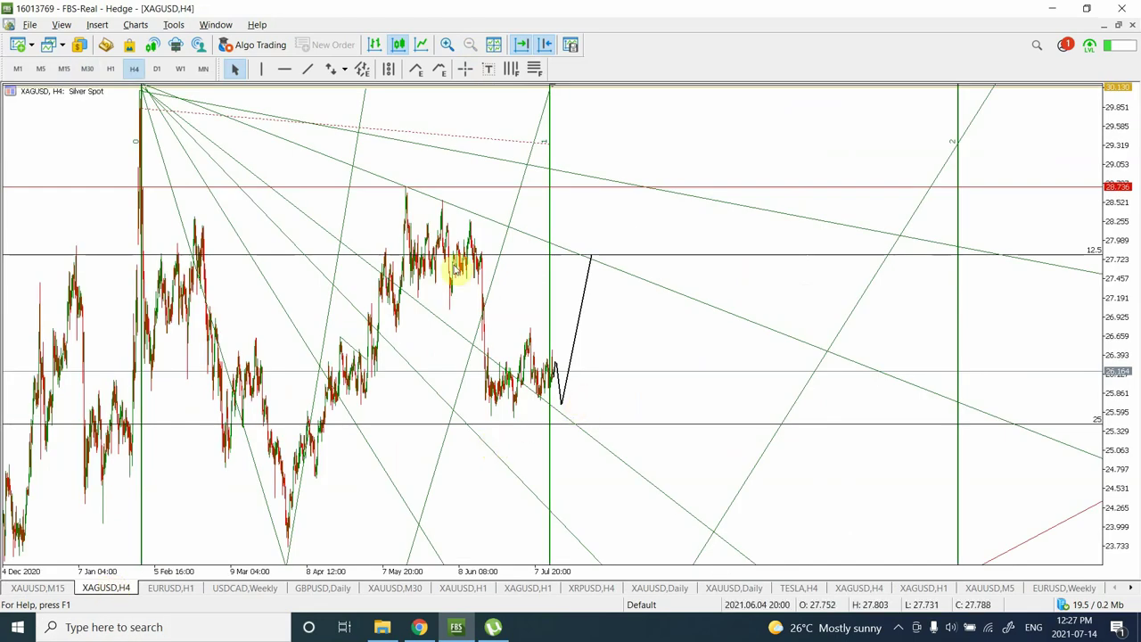
left_click(110, 69)
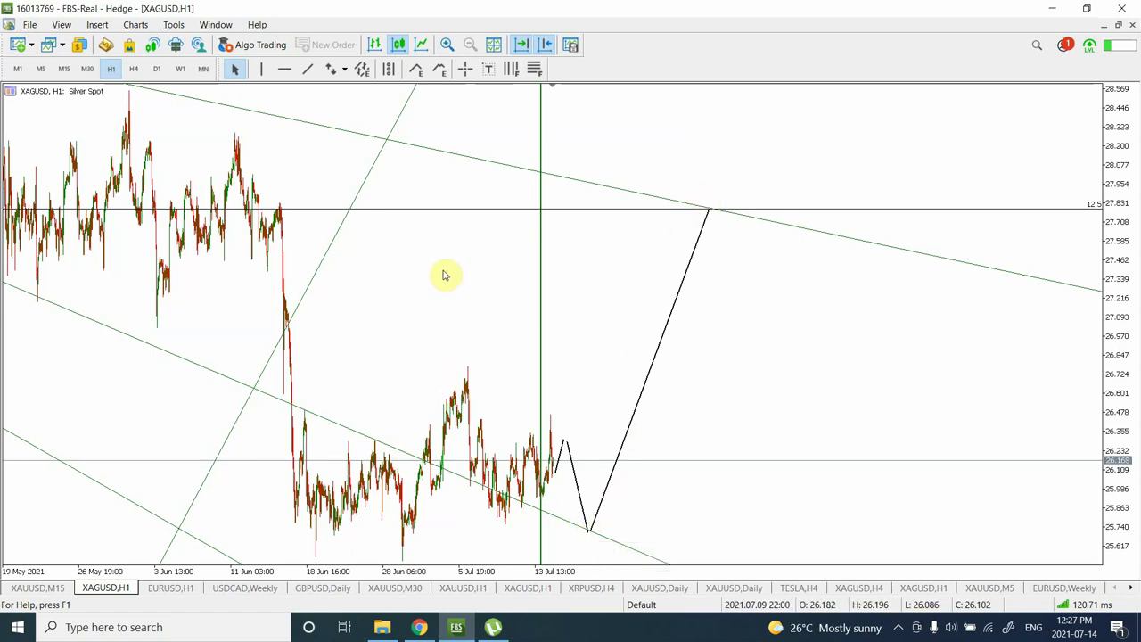
left_click(133, 69)
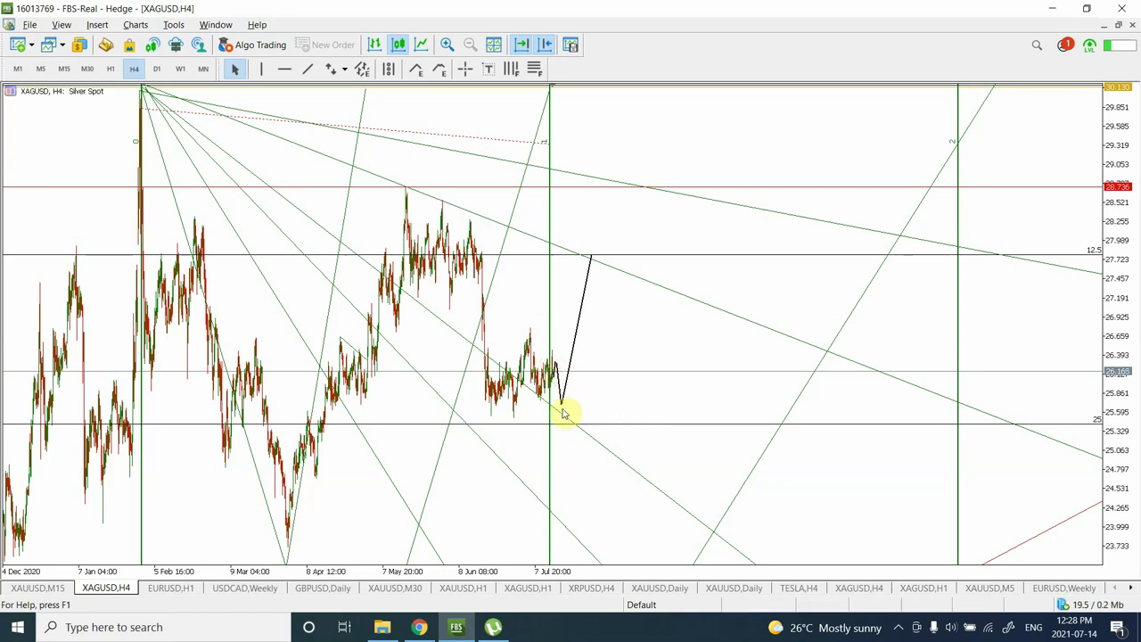
Return to the XAUUSD M15 chart and step it through H1, H4 to the D1 timeframe
left_click(52, 588)
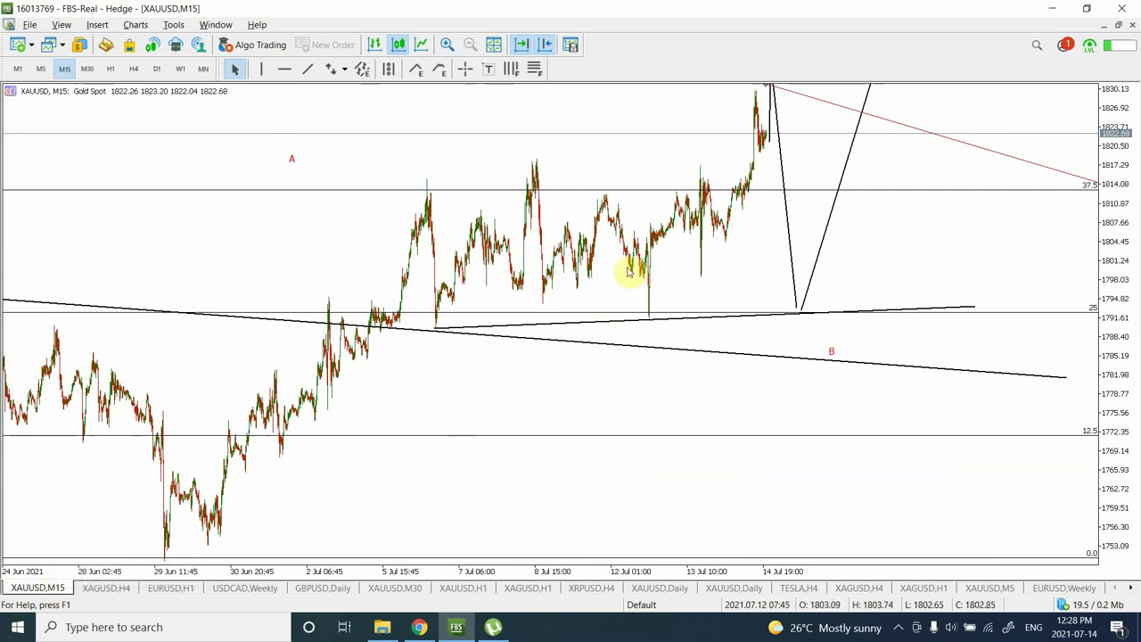
left_click(110, 71)
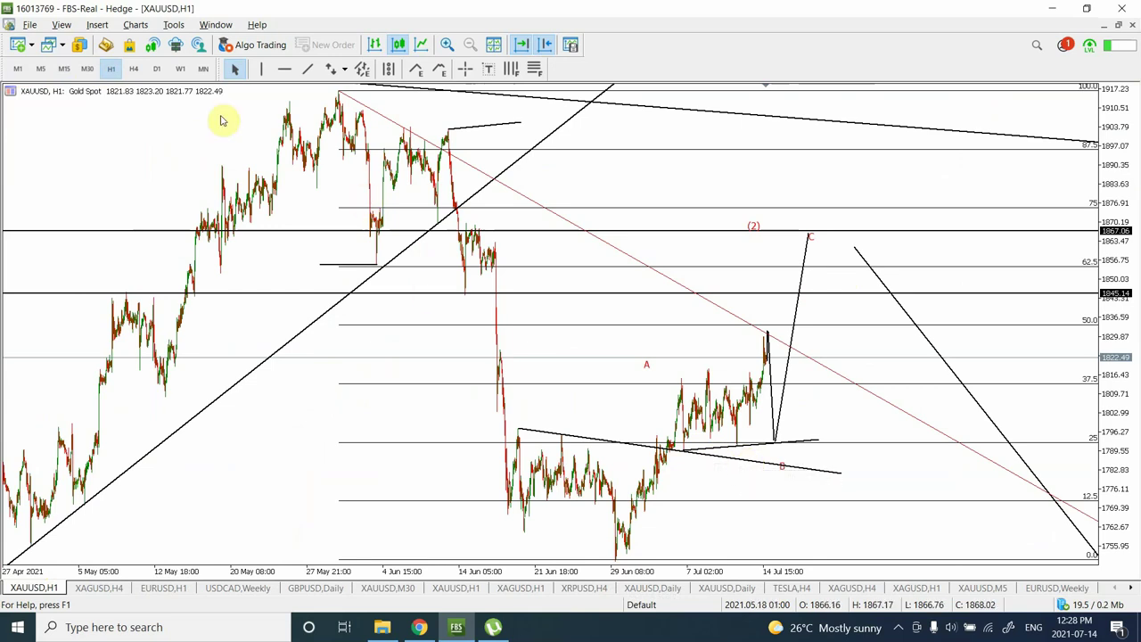
left_click(135, 70)
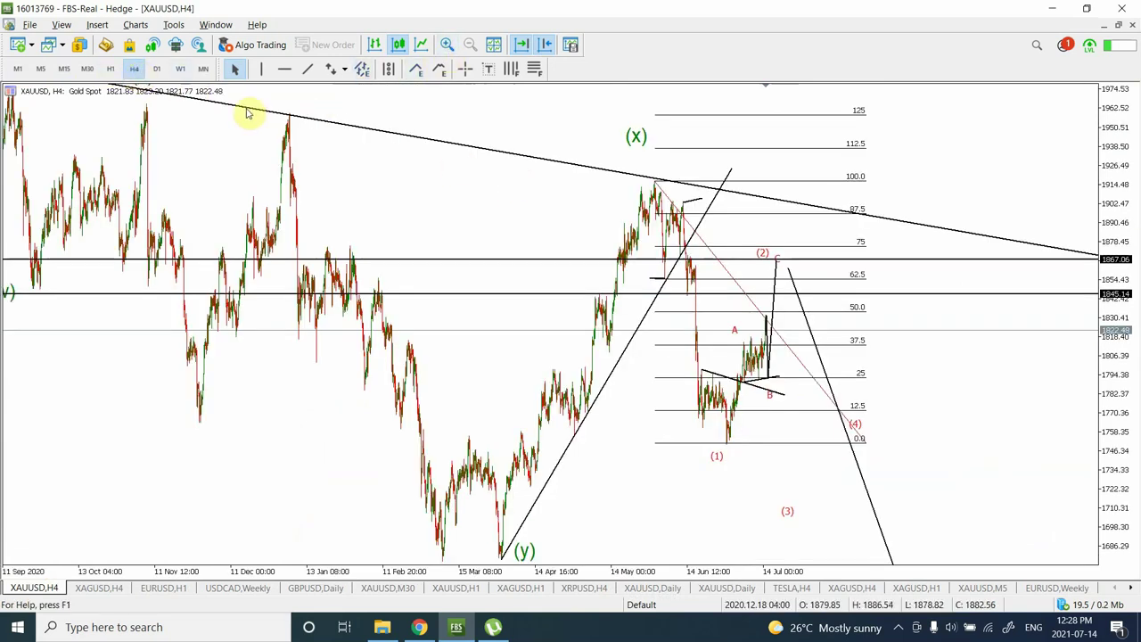
left_click(157, 70)
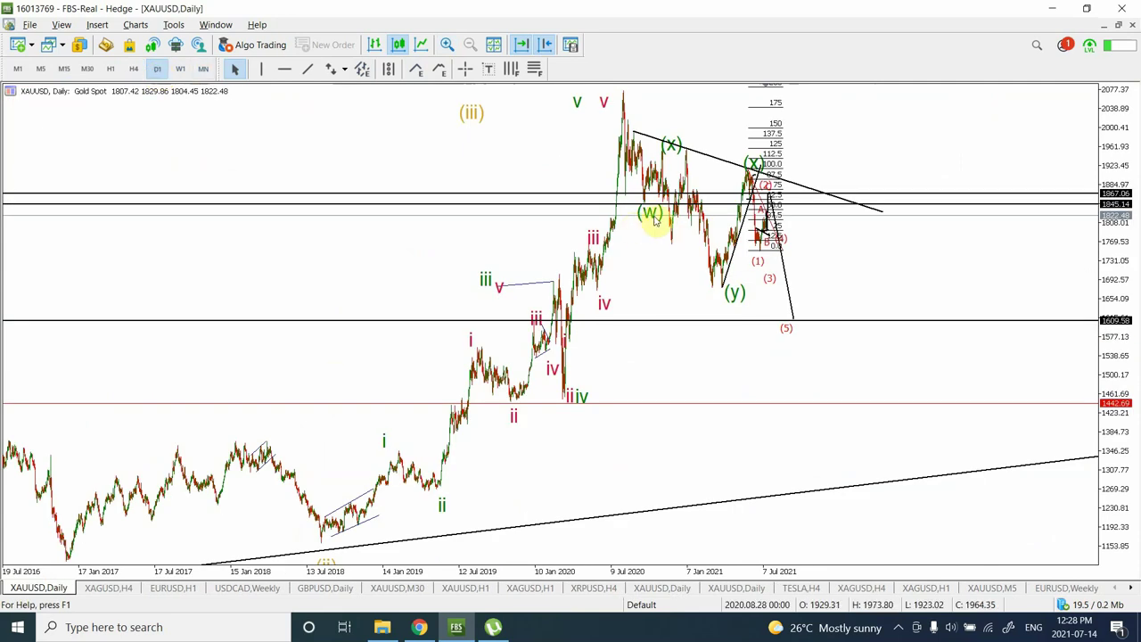